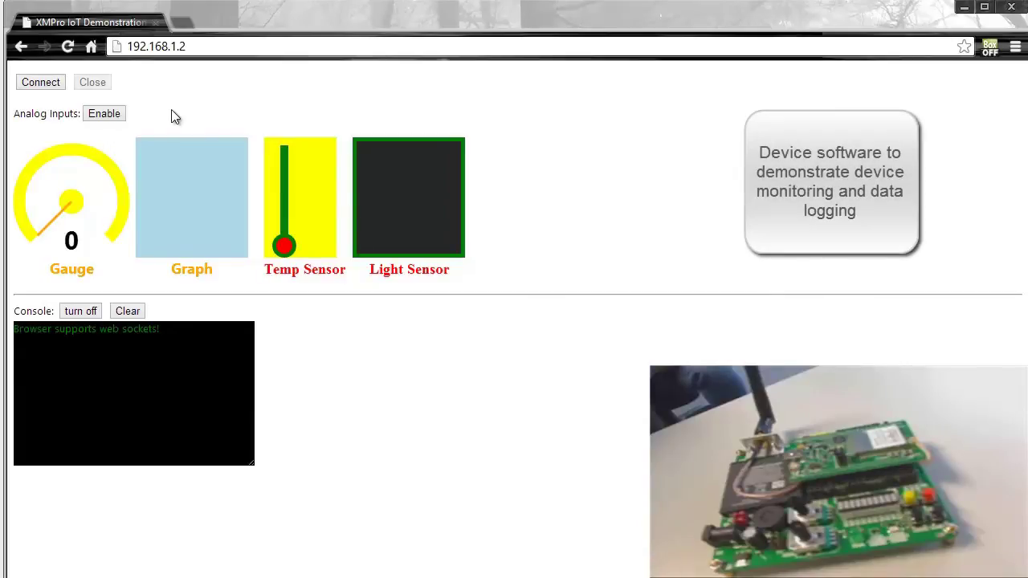
Step: Connect to the device, stream its analog sensor readings, then stop them and close the connection
click(46, 83)
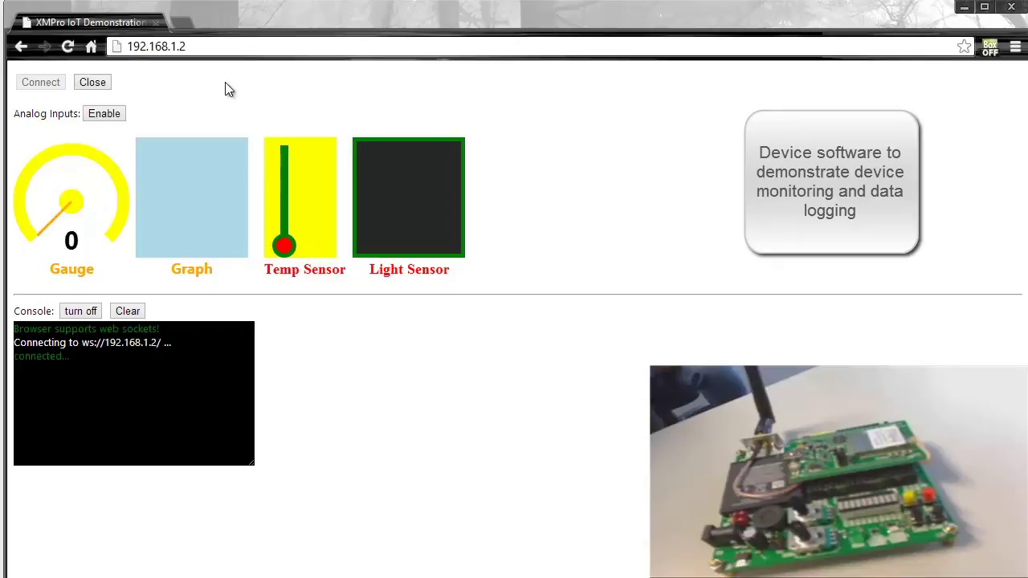
click(121, 113)
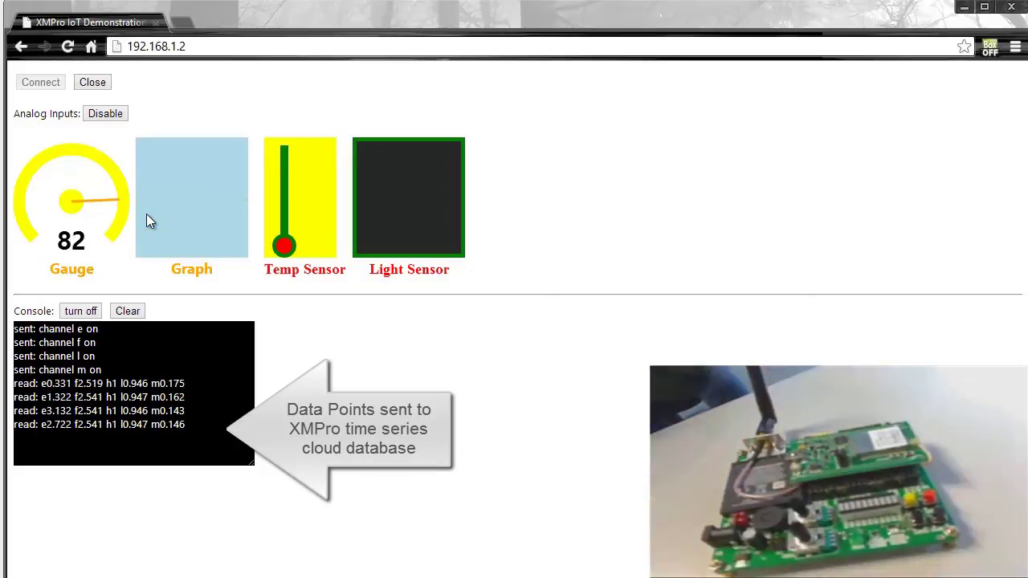
click(109, 113)
click(92, 82)
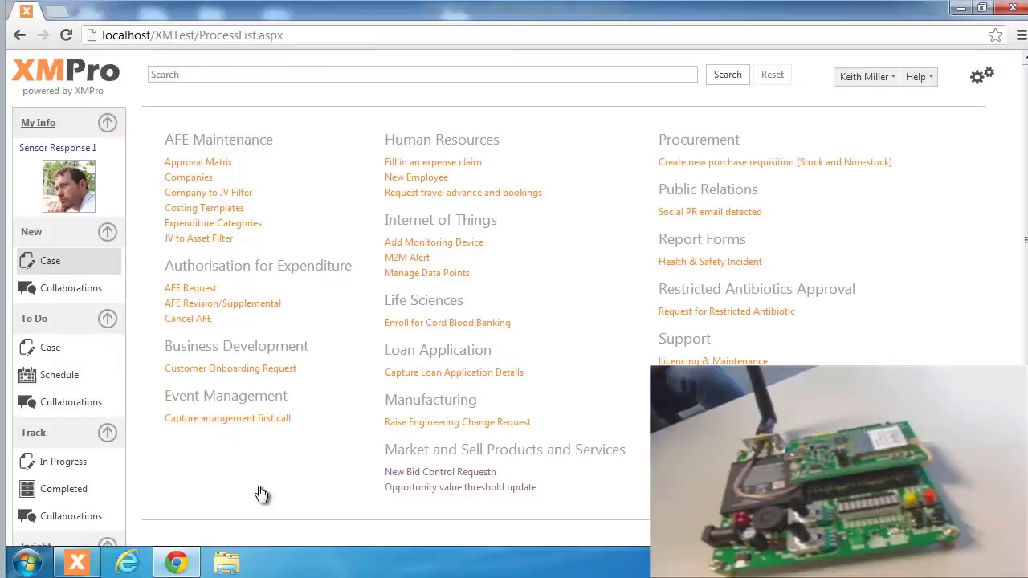
Step: Open the Internet of Things group task 'Respond to Failover Shutdown Value Alert' from the To Do cases
click(75, 352)
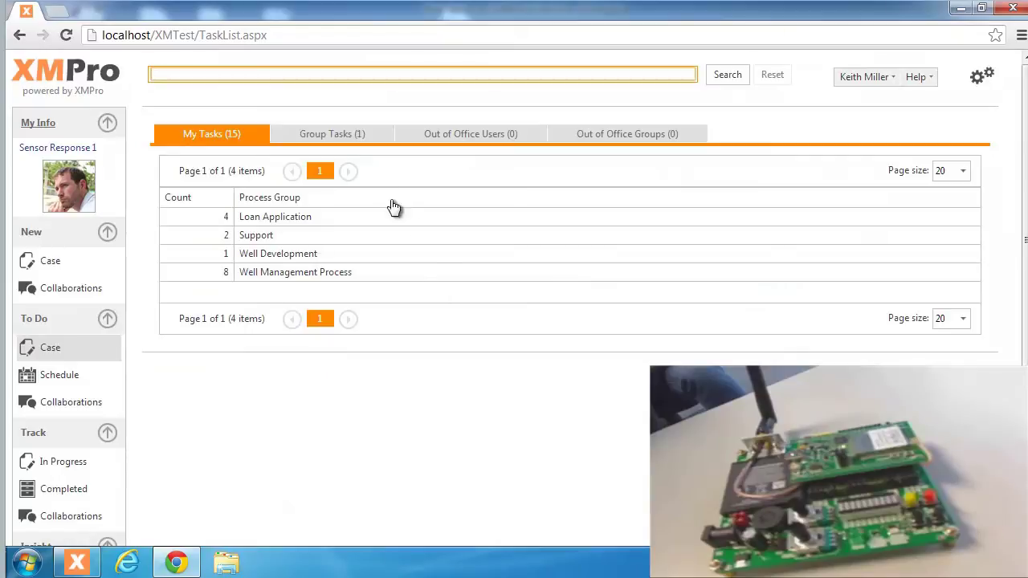
click(360, 137)
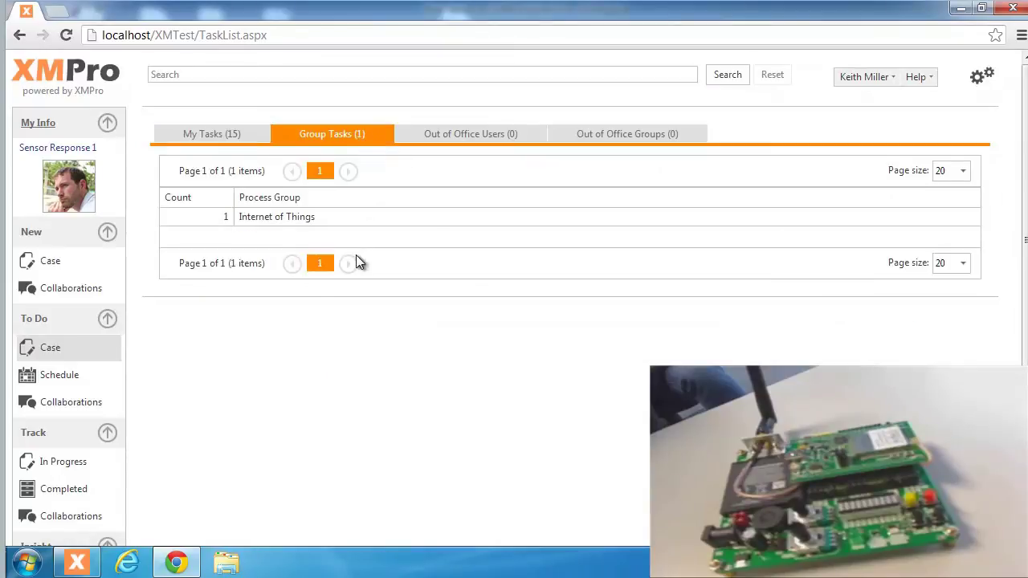
click(304, 218)
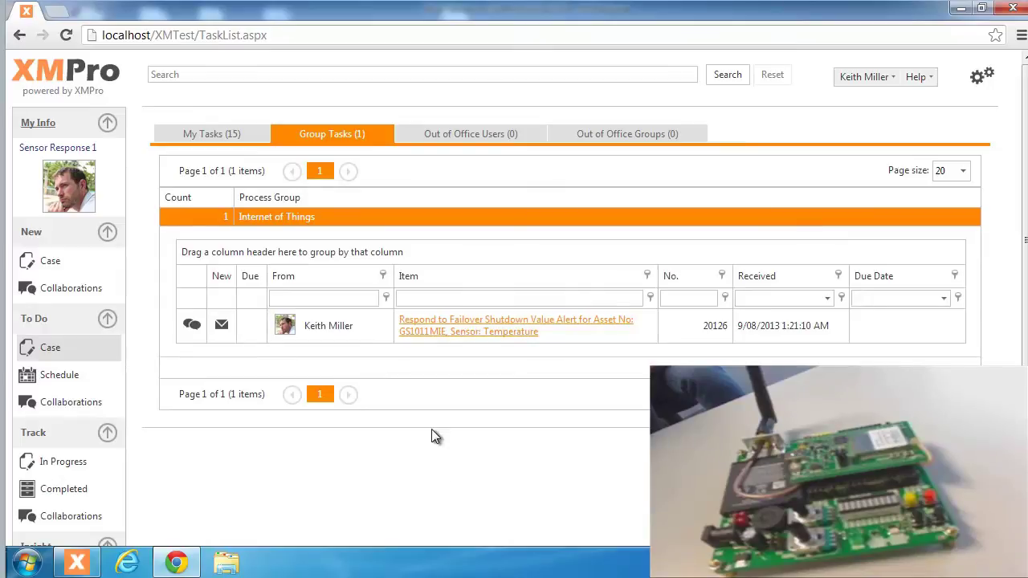
click(428, 336)
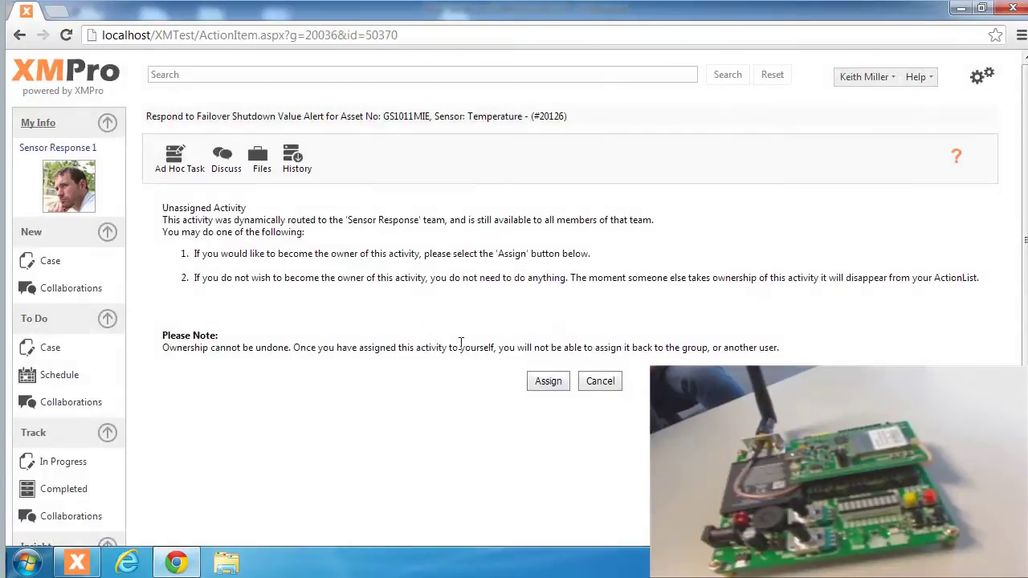
Step: Assign the alert task to yourself and read the values on the Temperature Range chart
click(545, 384)
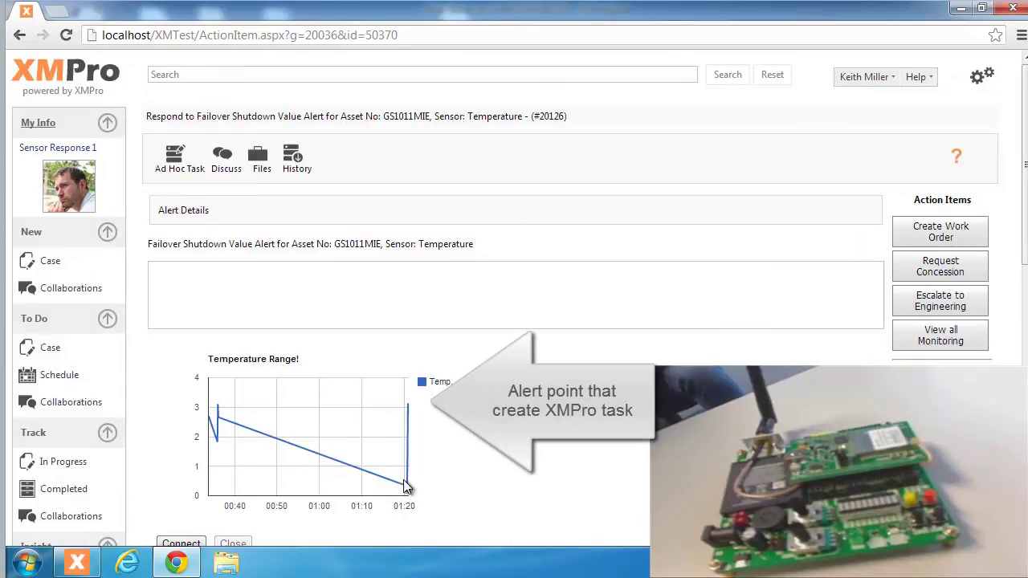
mouse_move(405, 487)
mouse_move(216, 407)
mouse_move(408, 405)
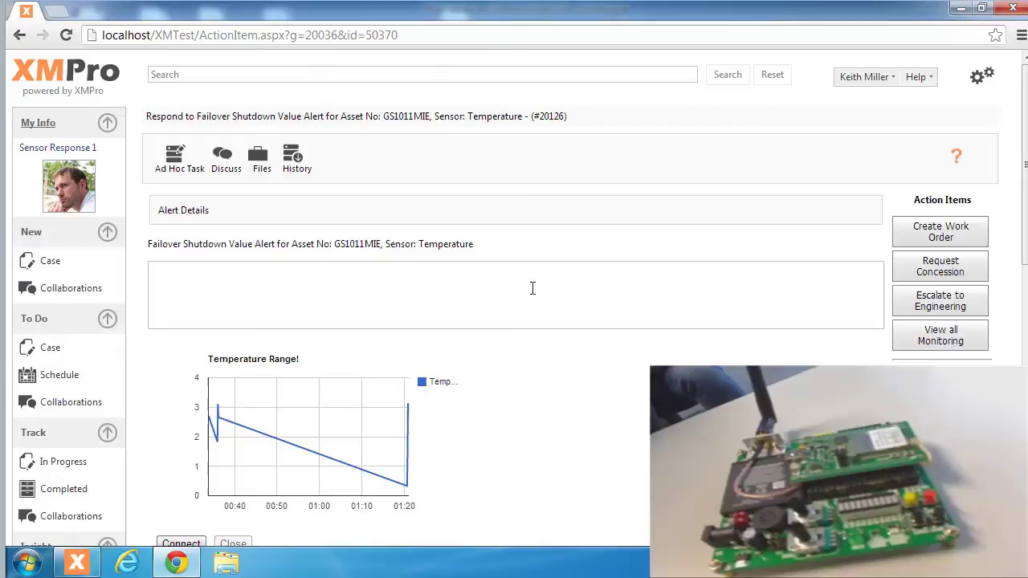
Step: Connect the task's sensor monitor, sample live analog readings (temperature 28.1), then disable analog inputs
scroll(518, 356, down, 6)
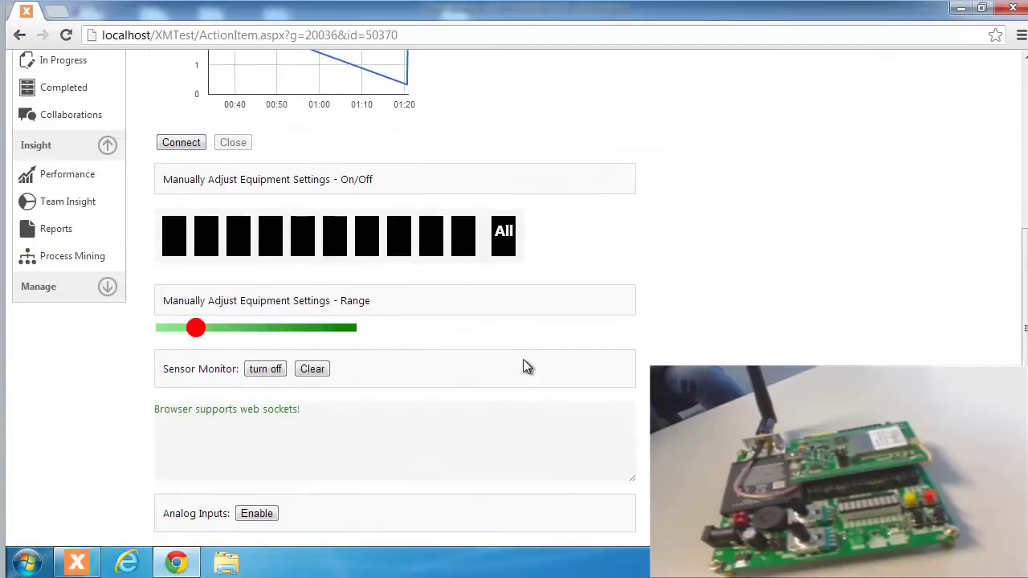
click(184, 63)
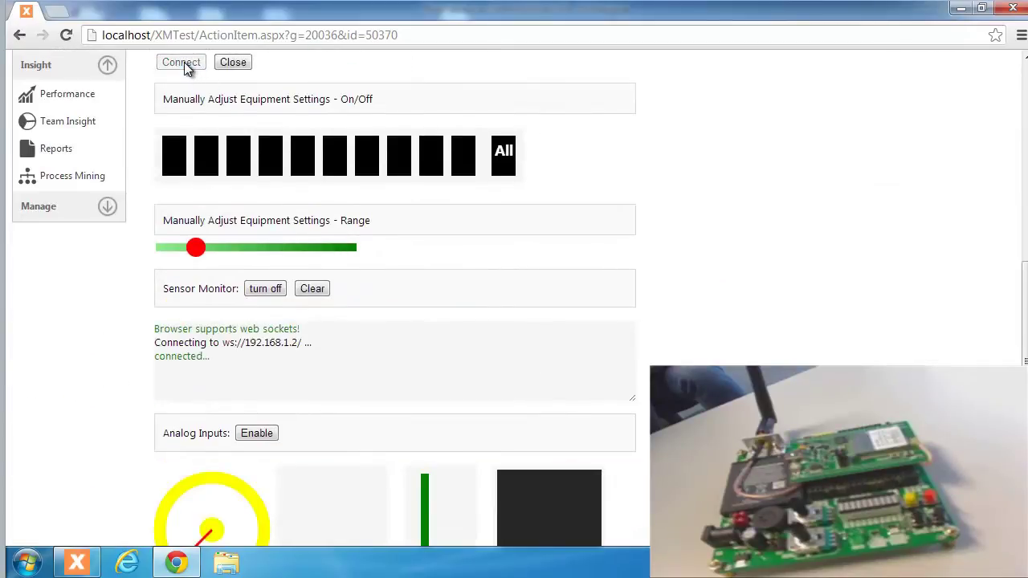
scroll(378, 266, down, 2)
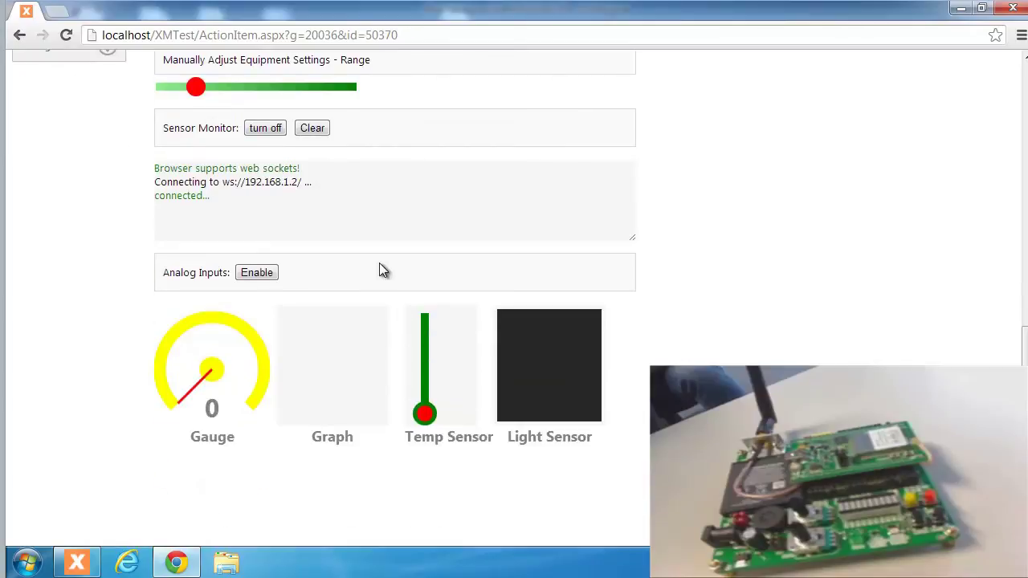
click(272, 274)
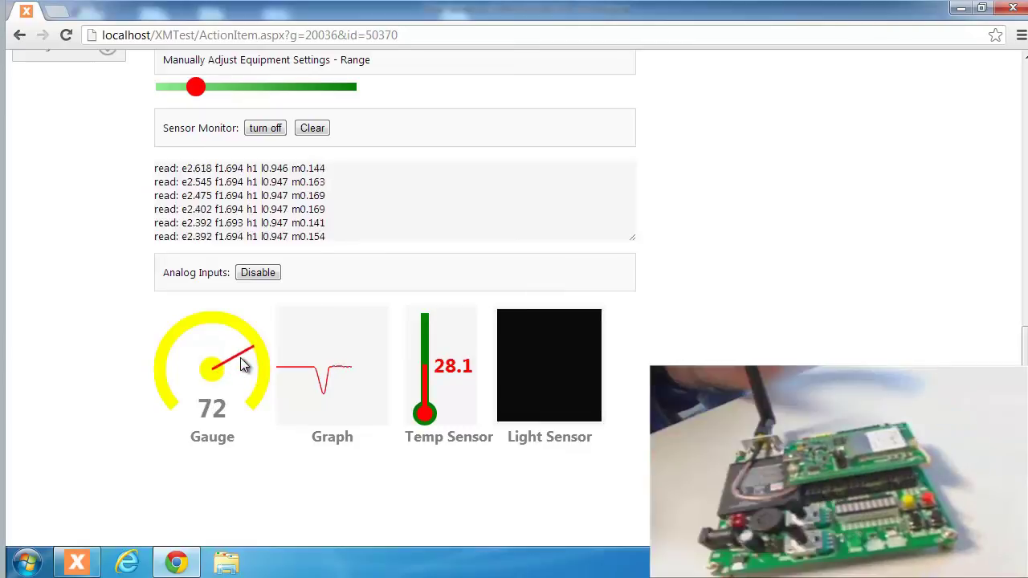
click(254, 273)
scroll(315, 293, up, 2)
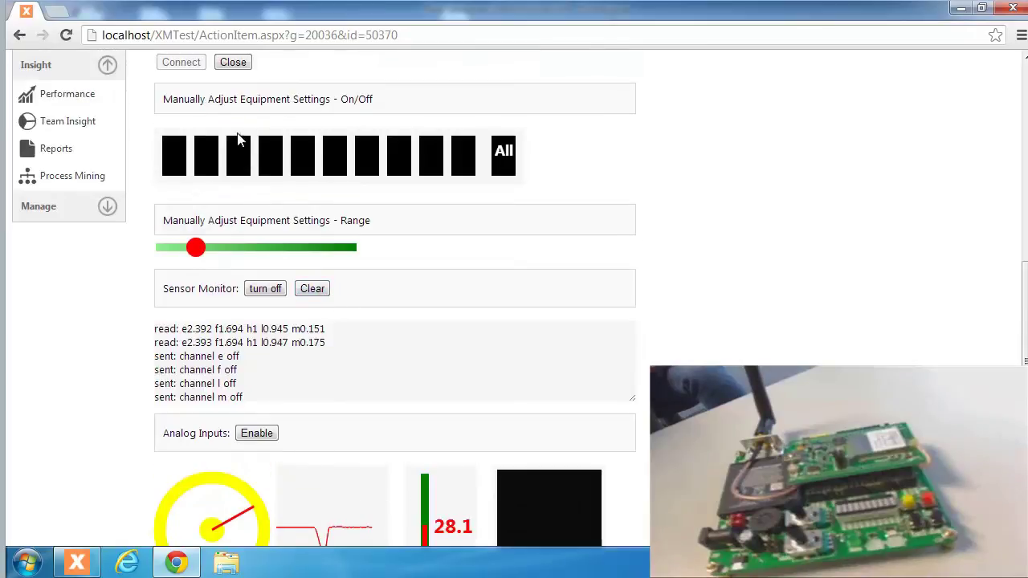
Step: Switch on the device's second, fourth, sixth and ninth lights and raise the green brightness
scroll(238, 145, up, 1)
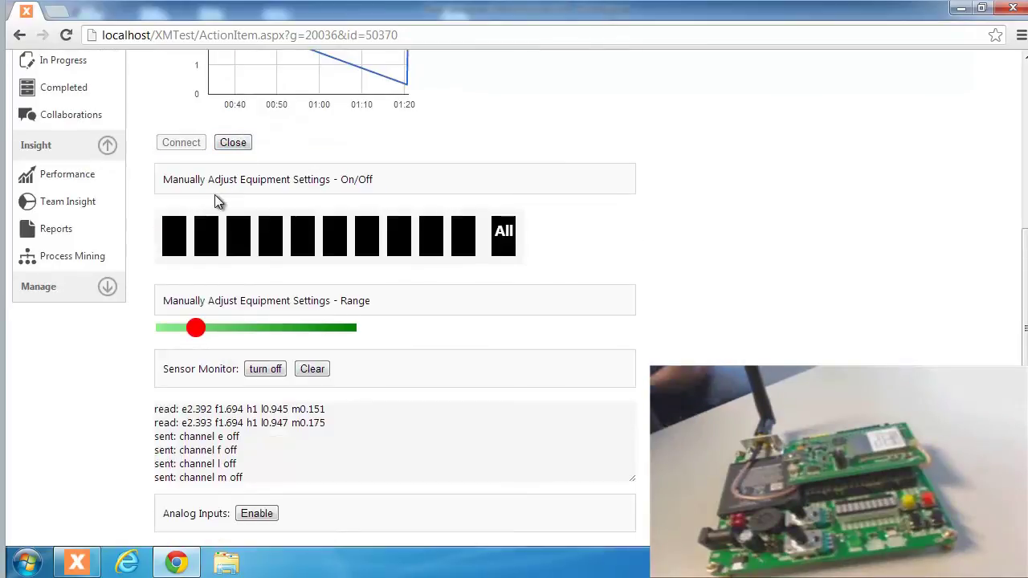
click(204, 237)
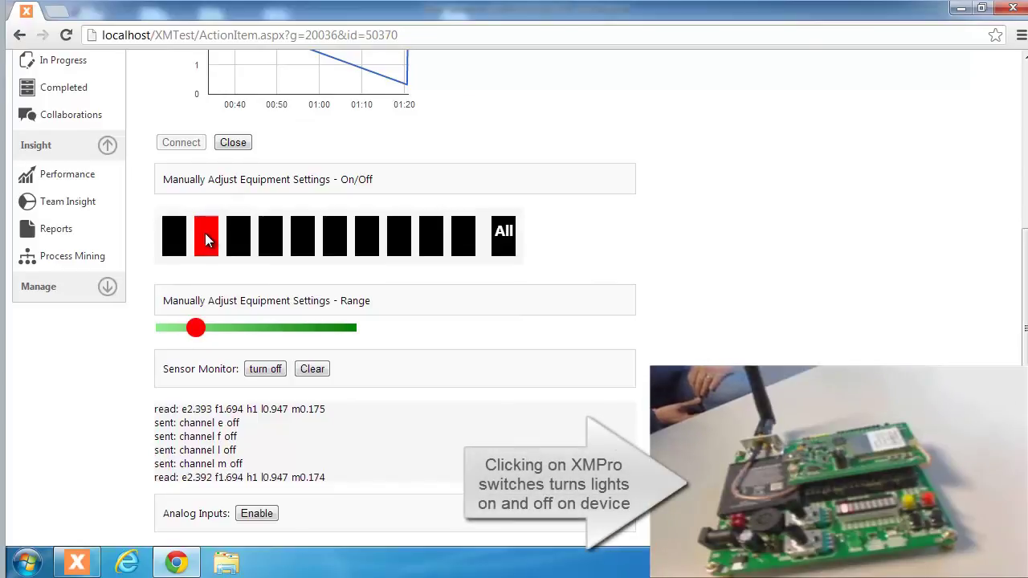
click(265, 234)
click(331, 235)
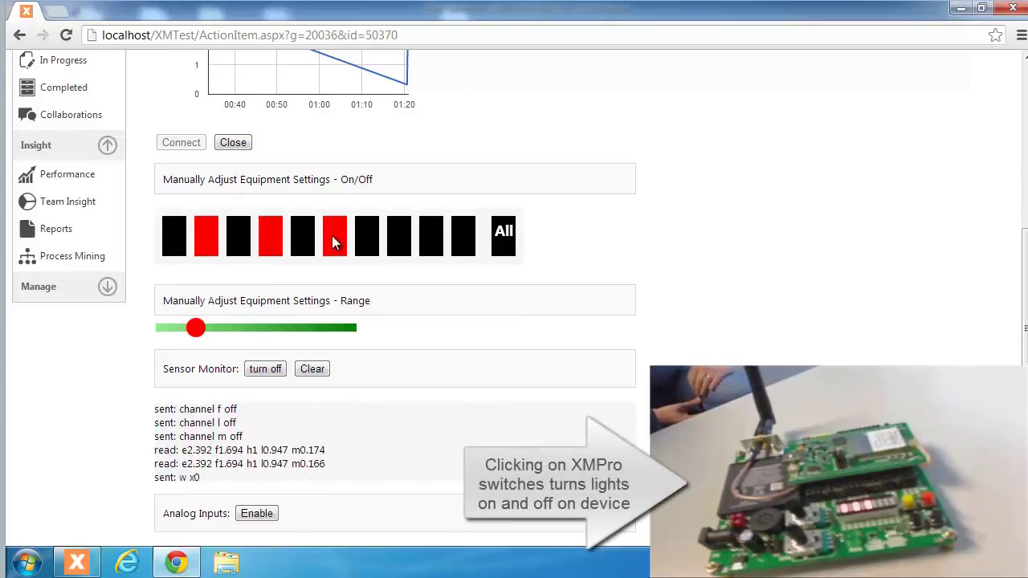
click(431, 241)
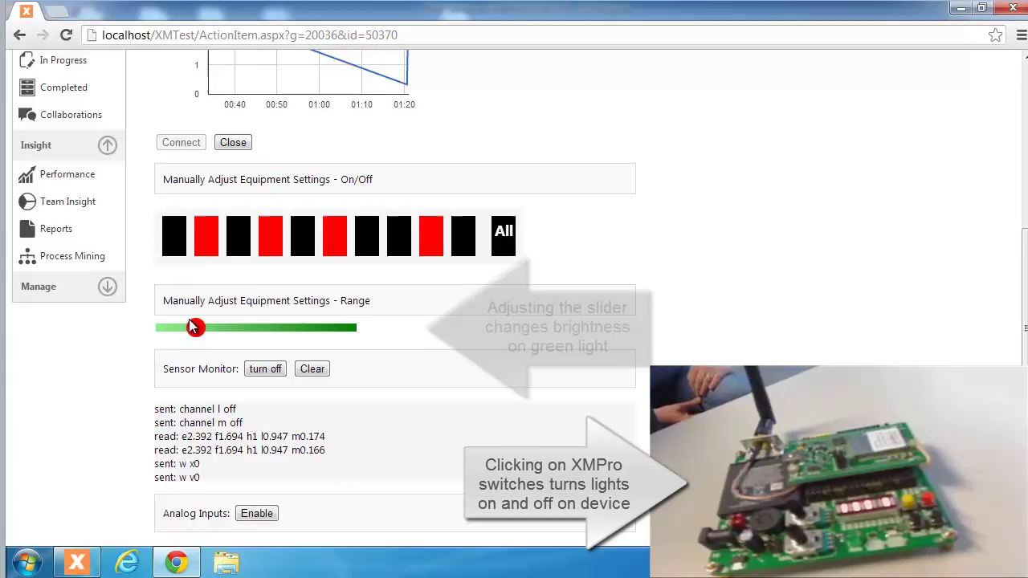
drag(196, 327, 354, 331)
Step: Turn all lights on except the fifth and second, then close the device connection
click(502, 247)
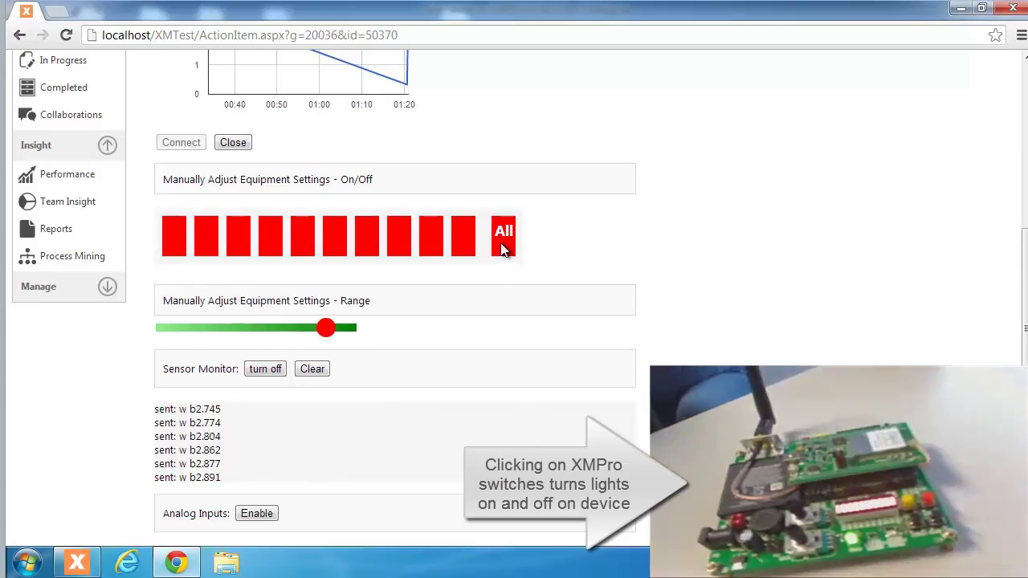
click(299, 236)
click(207, 245)
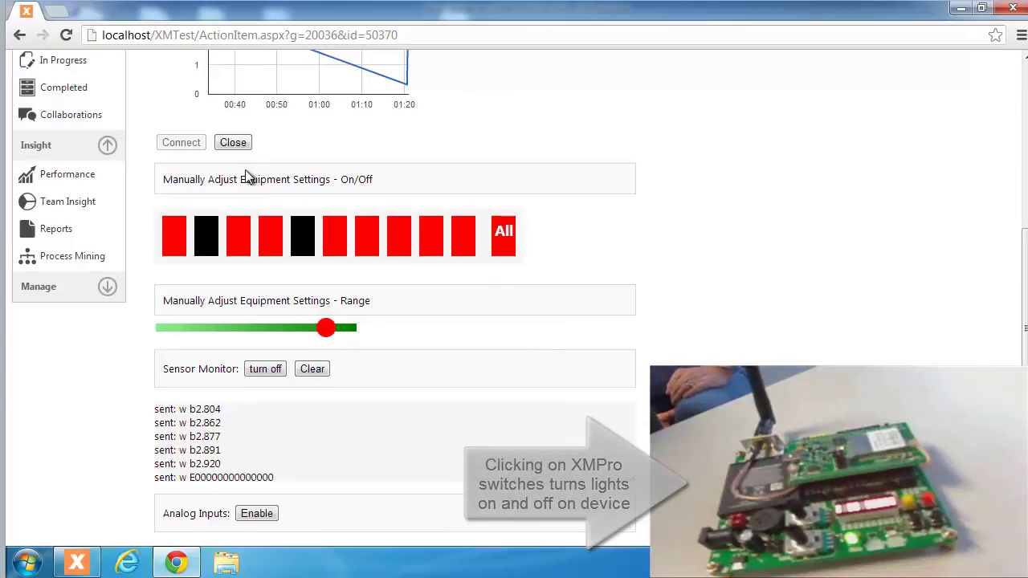
click(231, 144)
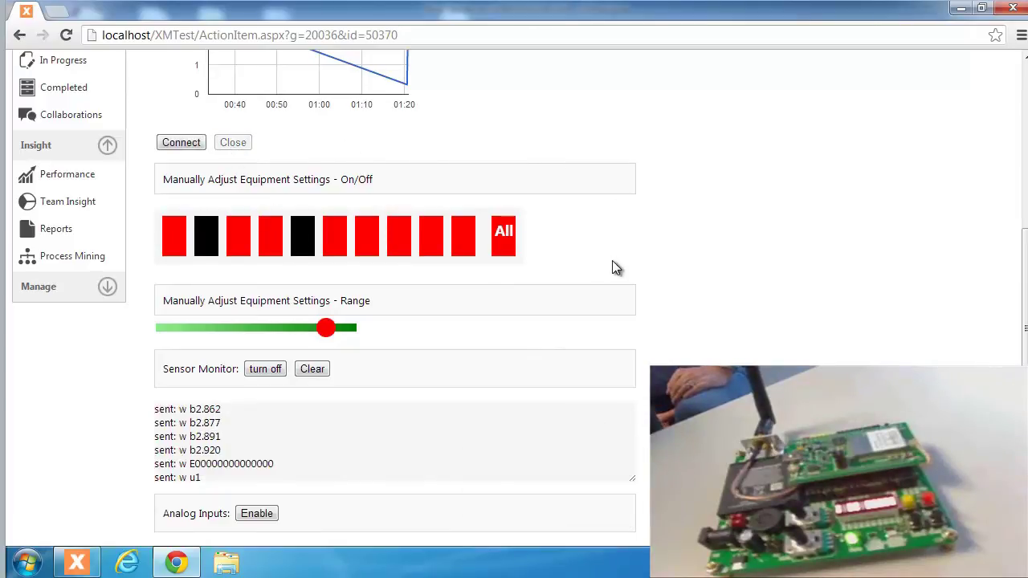
scroll(612, 260, up, 3)
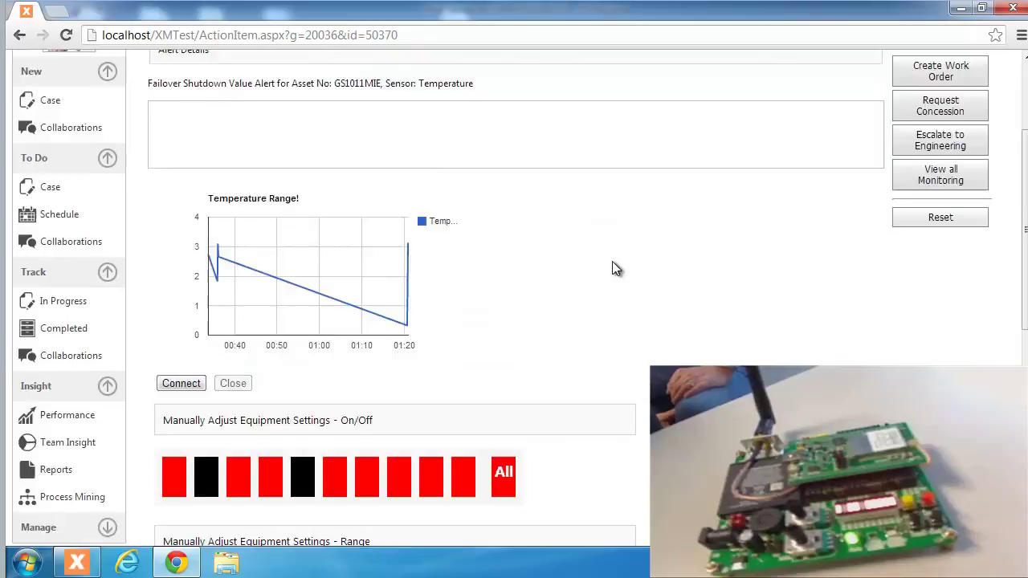
Step: Start an ad hoc task with subject 'Time between Maintenance' and assign it to a colleague
scroll(612, 261, up, 2)
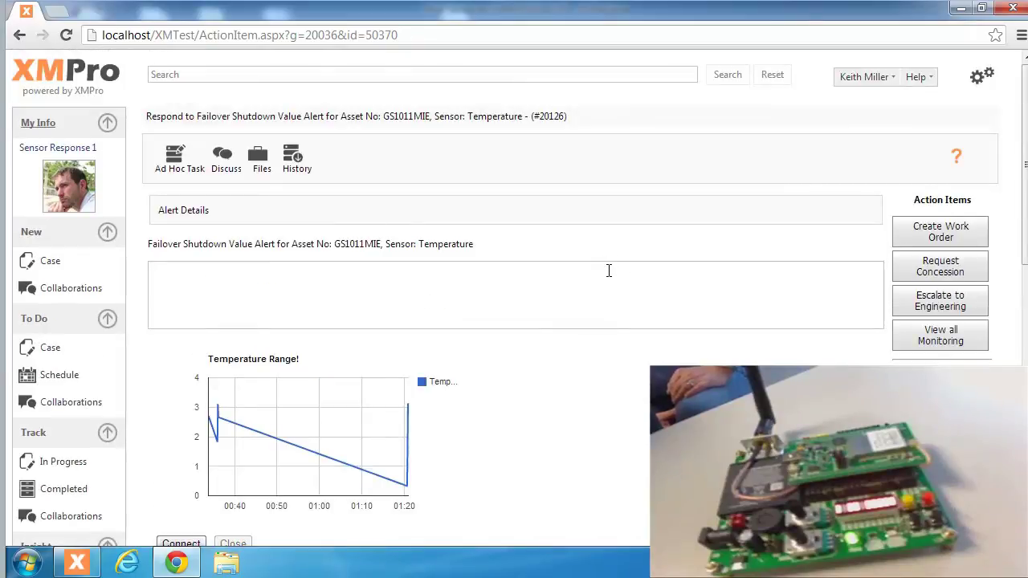
click(176, 161)
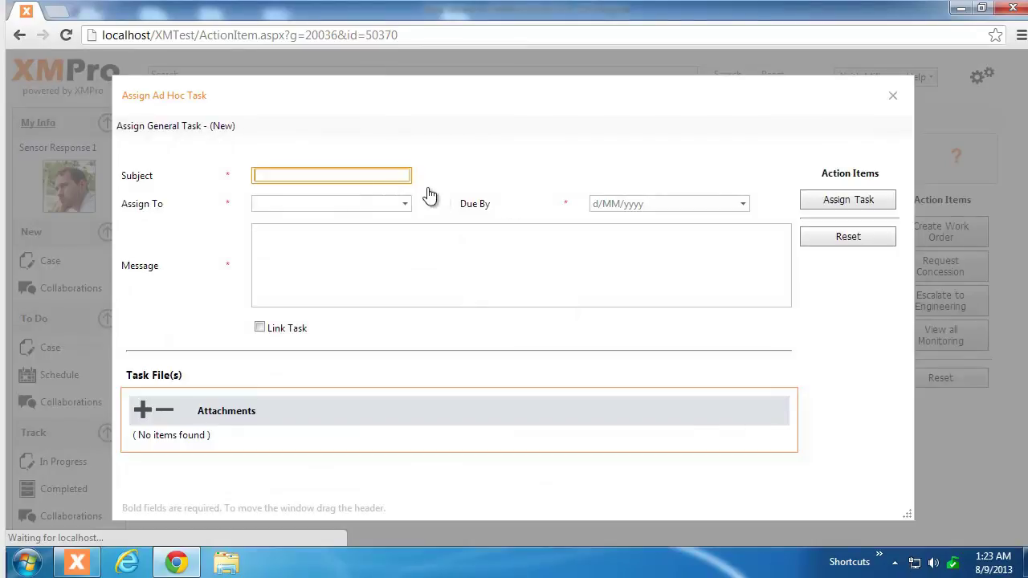
click(375, 178)
text(Time between Maintenance)
click(416, 203)
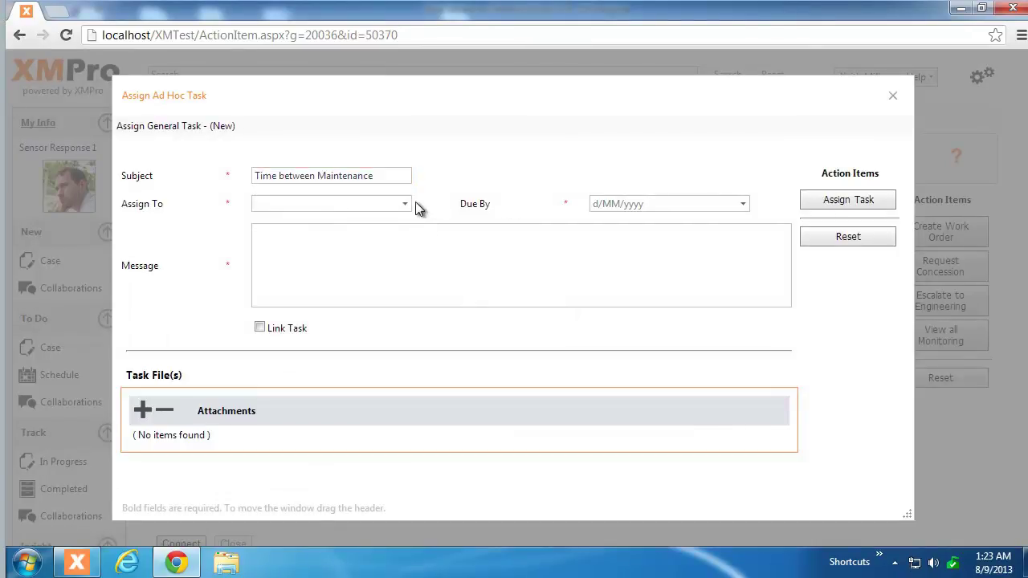
click(406, 204)
click(331, 238)
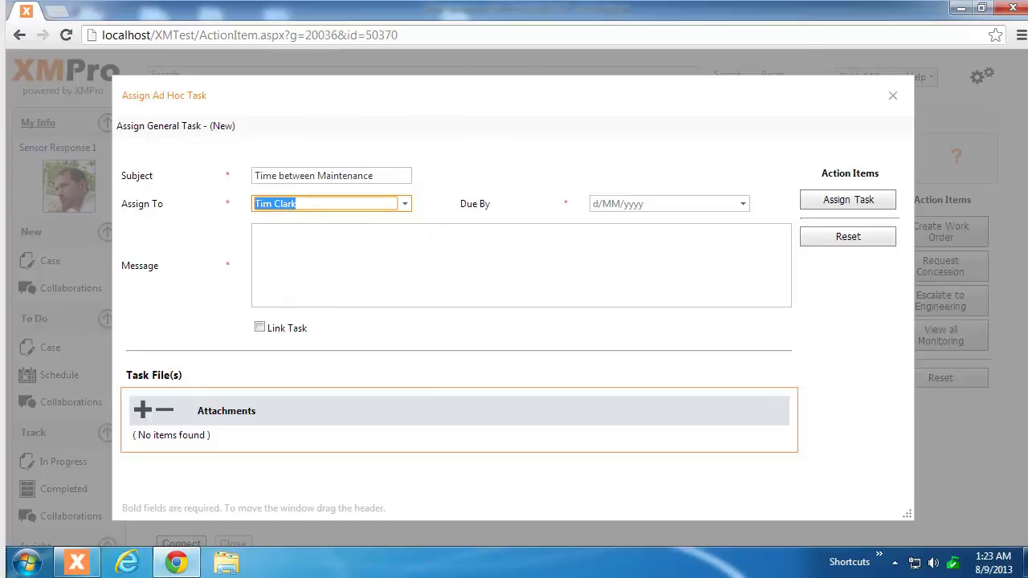
Step: Set the due date to 16/08/2013, add the scheduled-maintenance message, link it, and assign the task
click(744, 205)
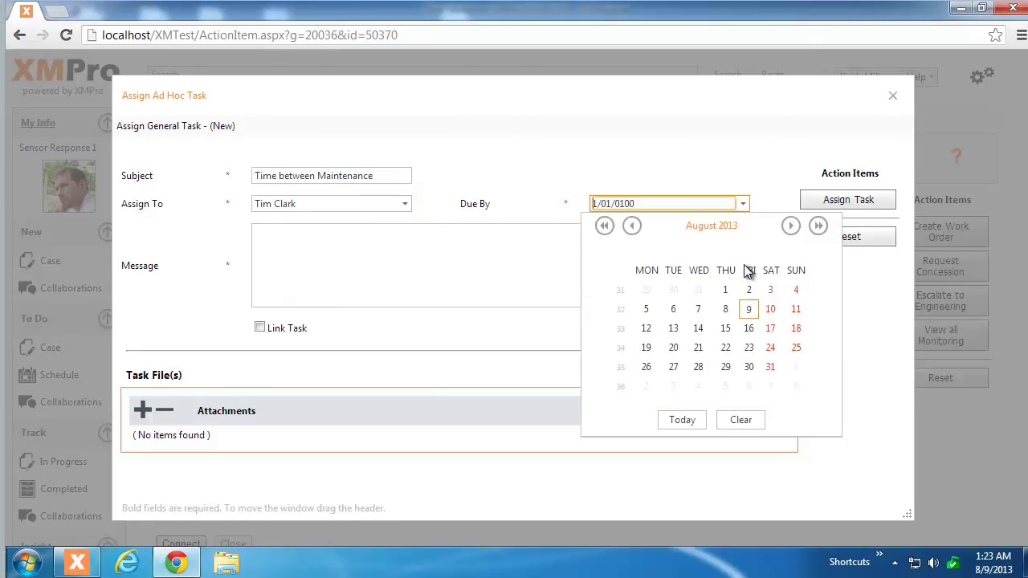
click(748, 328)
click(502, 297)
text(We need to increase our scheduled maintenance.  Please look at the history log to work out a new TBM)
click(283, 329)
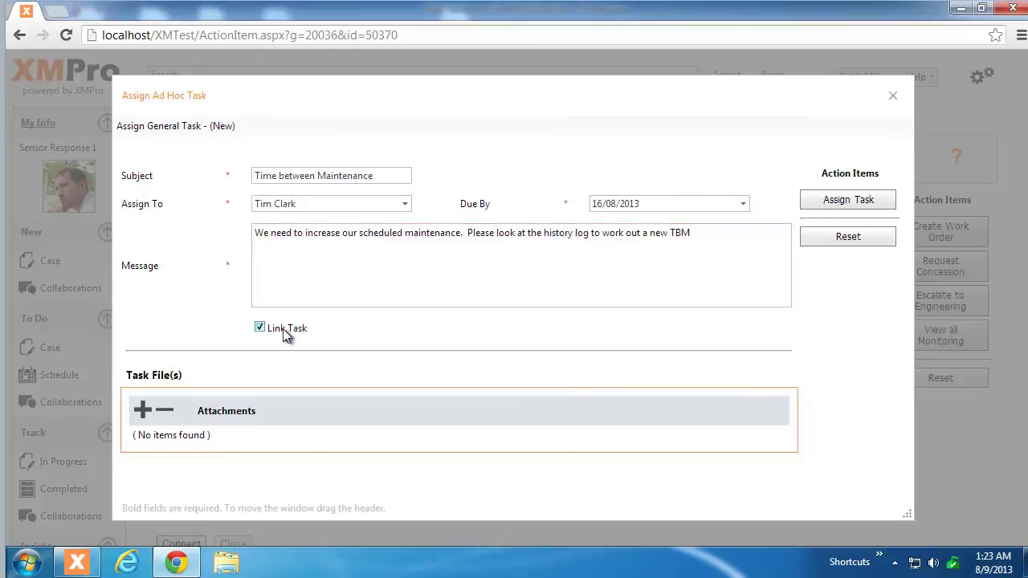
click(840, 204)
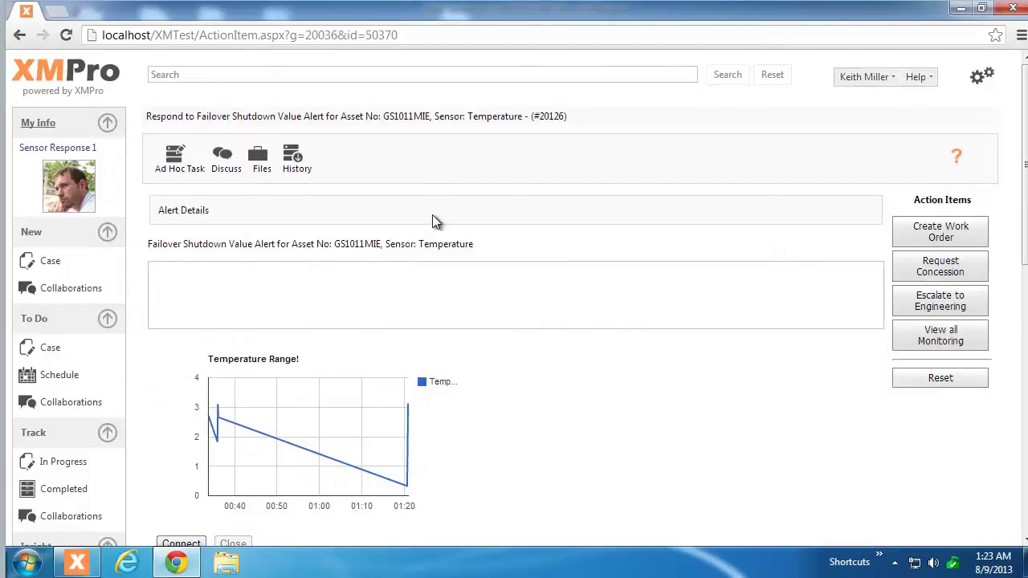
Step: Send a colleague the discussion 'The results from this sensor seems to vary alot. Have you noticed the same?'
click(223, 163)
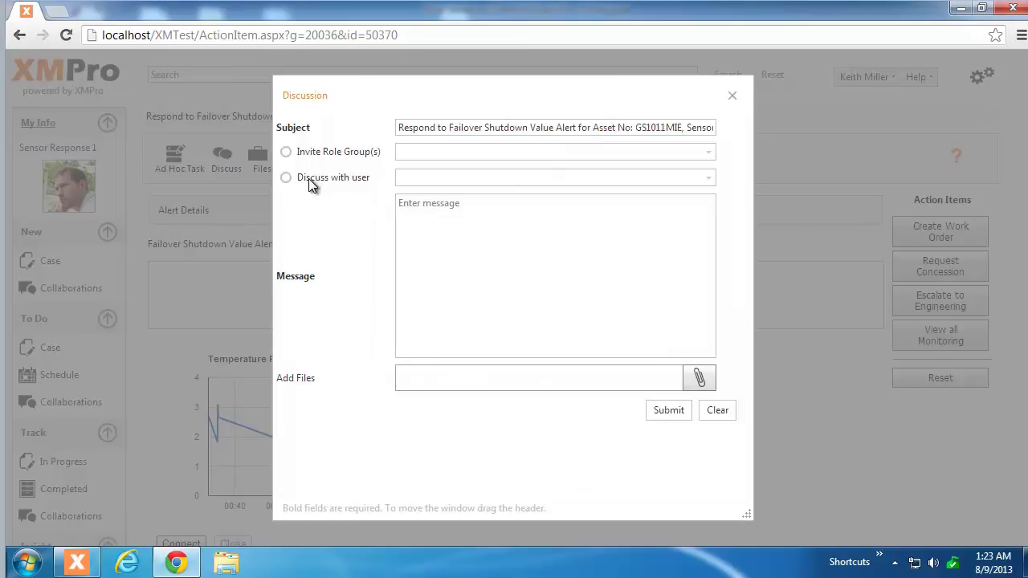
click(312, 183)
click(708, 179)
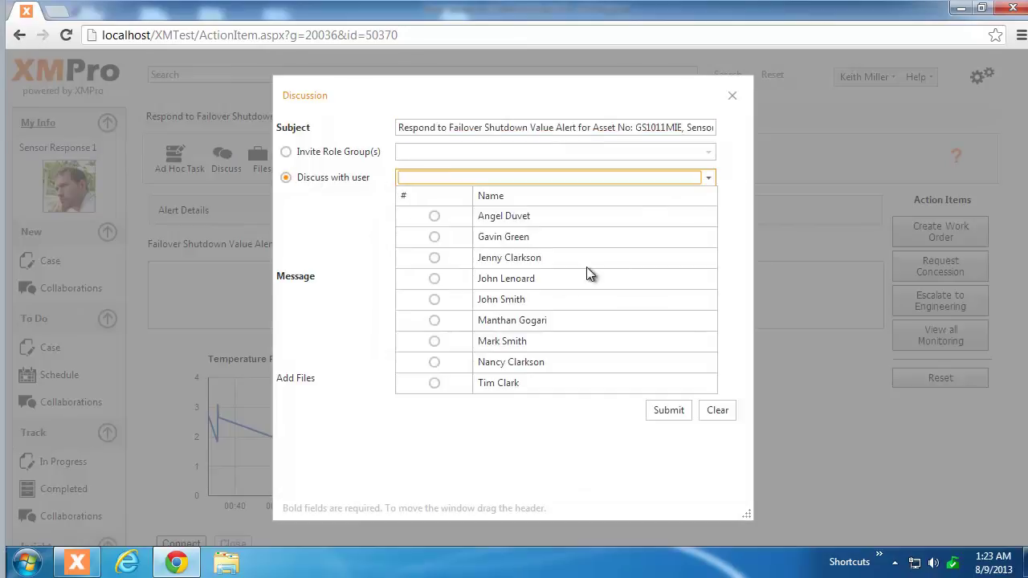
click(435, 278)
click(447, 266)
text(The results from this sensor seems to vary alot.  Have you noticed the same?)
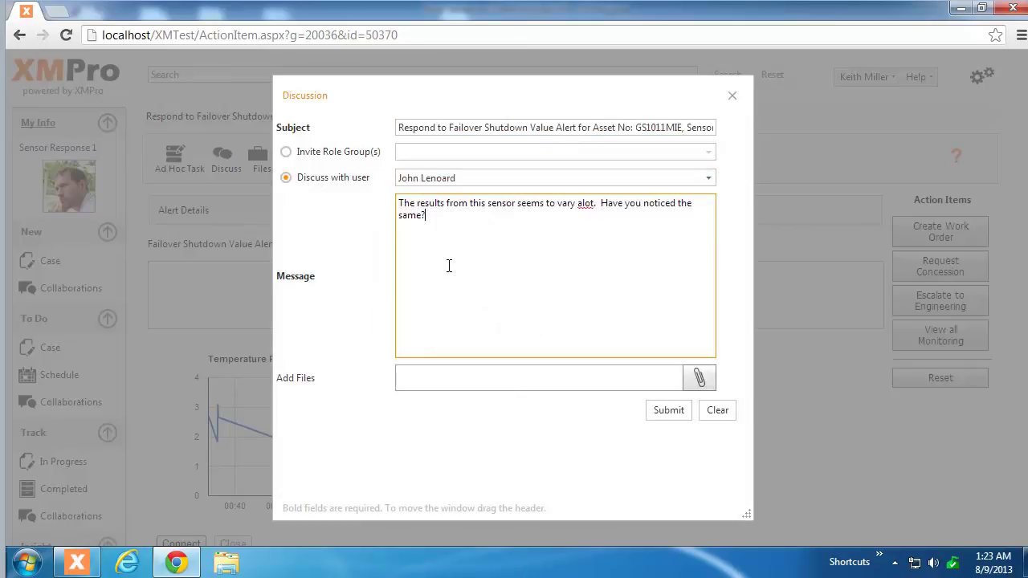
click(664, 414)
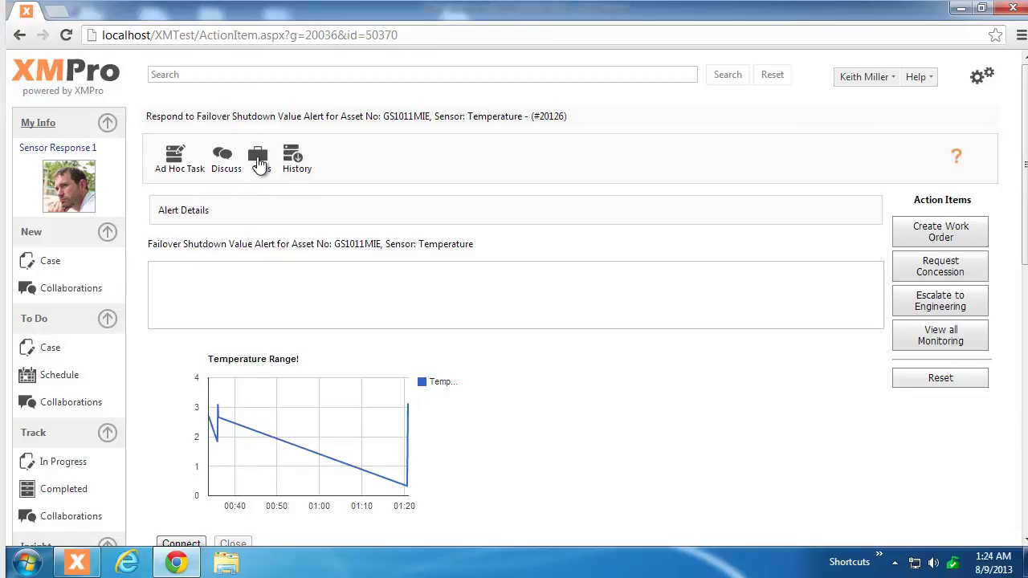
click(295, 159)
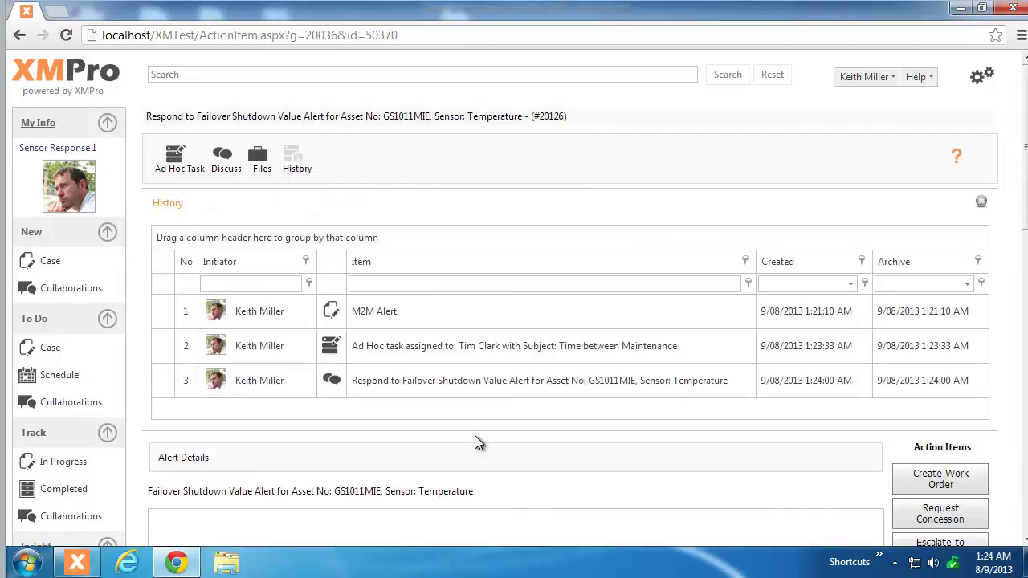
click(459, 385)
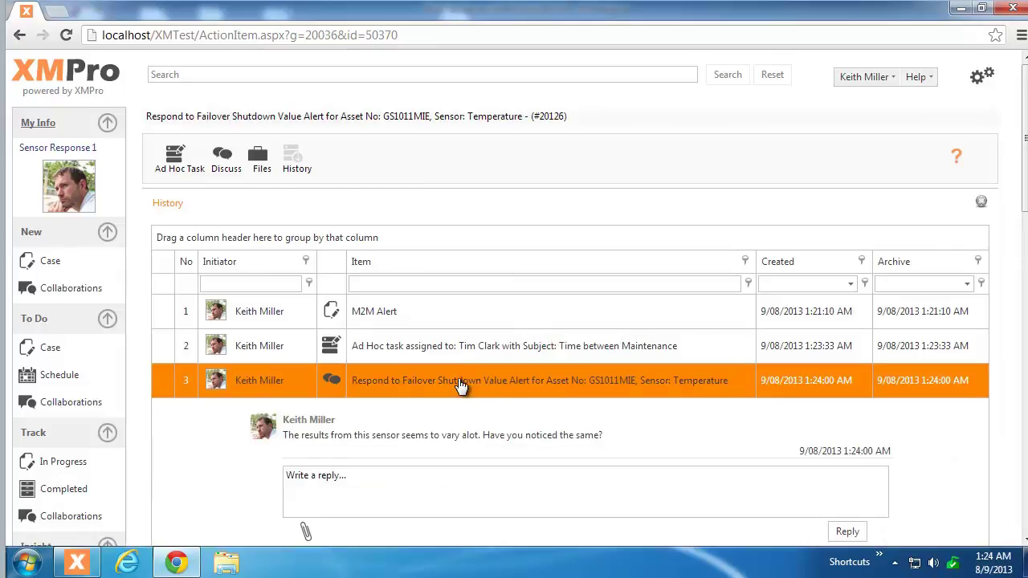
scroll(675, 431, down, 1)
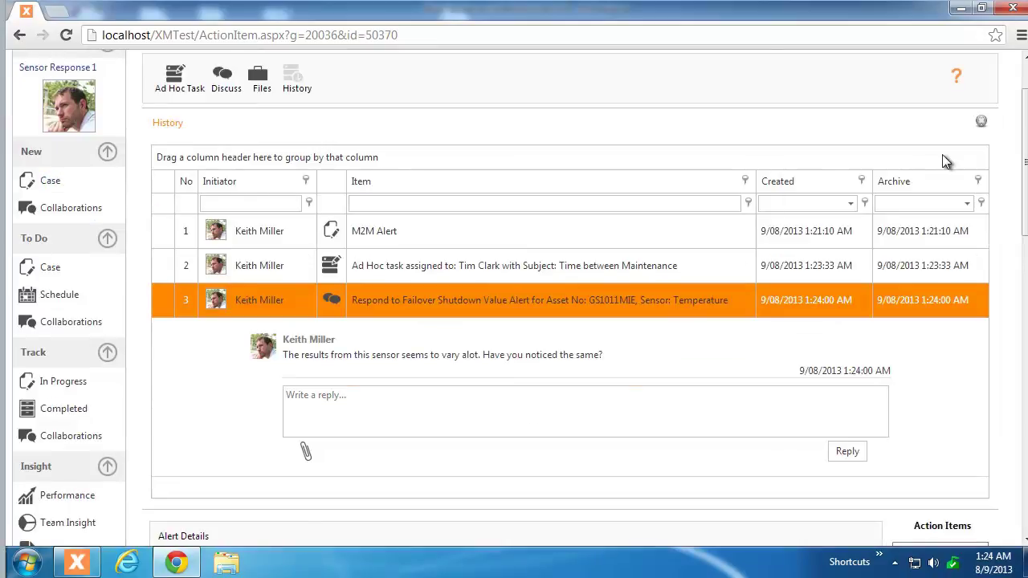
click(982, 125)
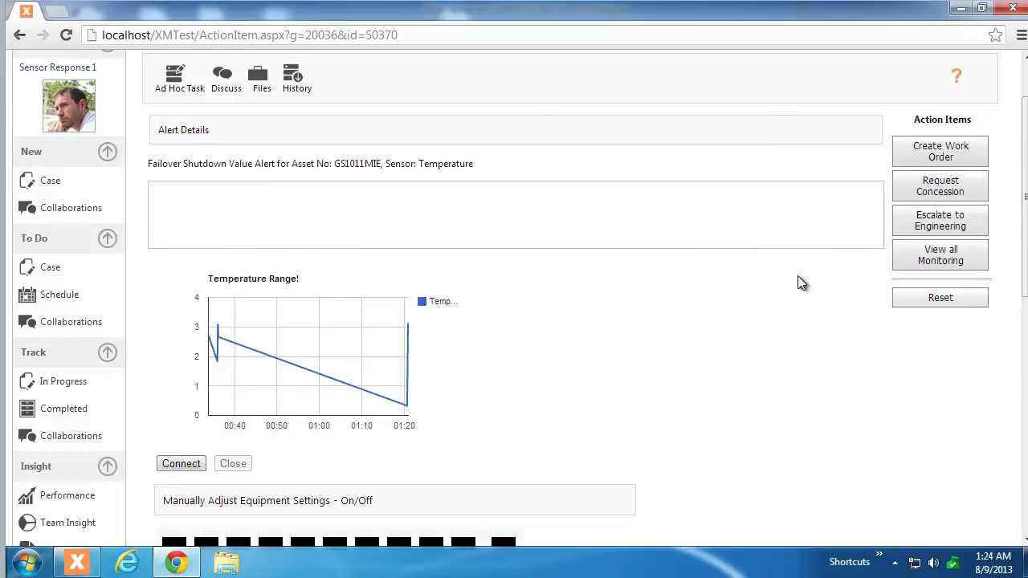
scroll(801, 283, up, 1)
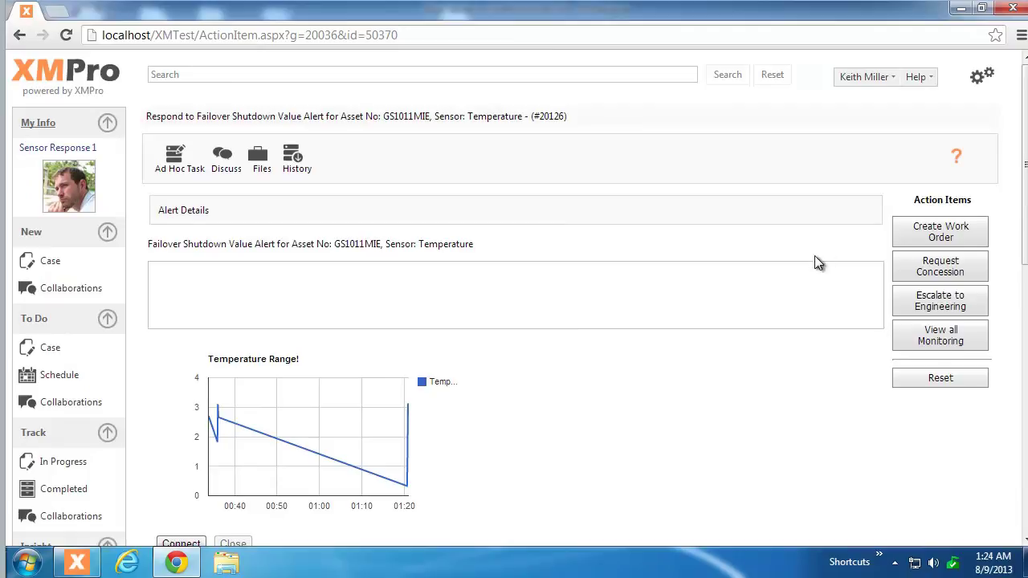